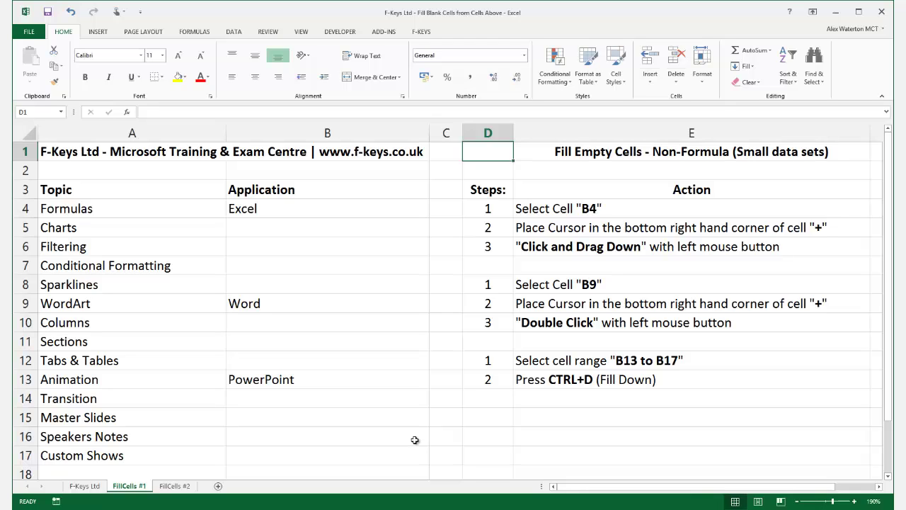
# Examine the gaps in the Application column, B4:B17, and the fill-down instructions listed beside the table.
pyautogui.moveTo(285, 210); pyautogui.dragTo(311, 454)
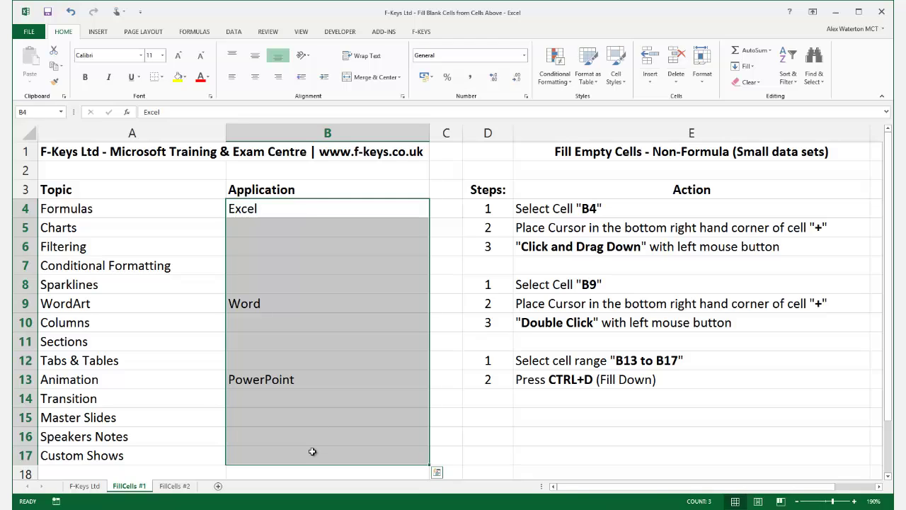
pyautogui.click(283, 211)
pyautogui.click(281, 309)
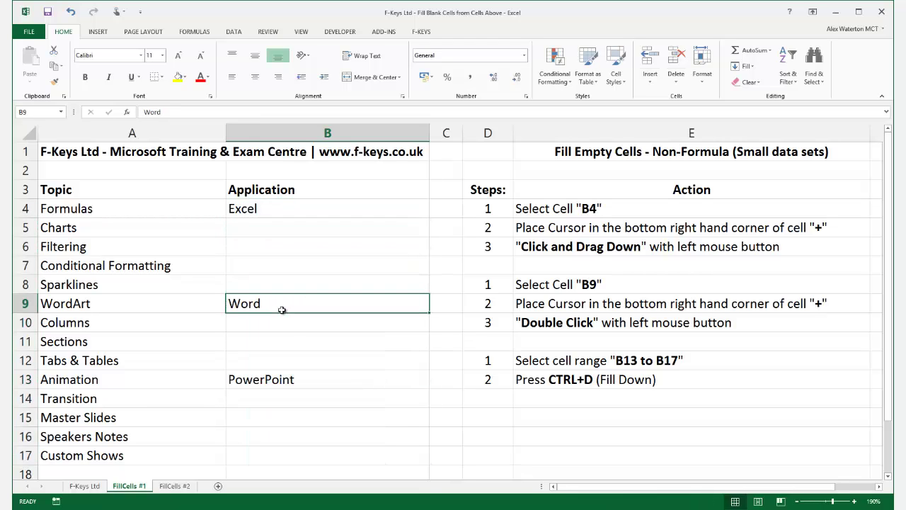
pyautogui.click(303, 380)
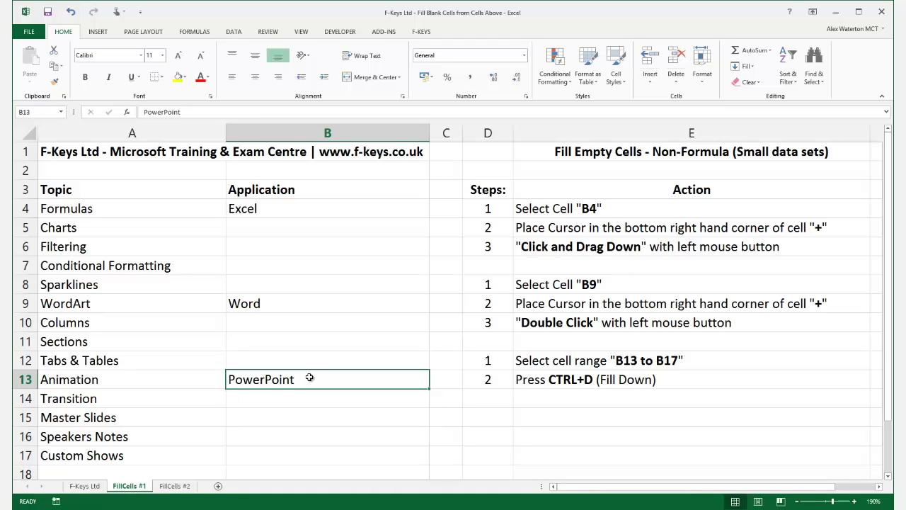
pyautogui.moveTo(252, 211); pyautogui.dragTo(292, 455)
pyautogui.click(289, 382)
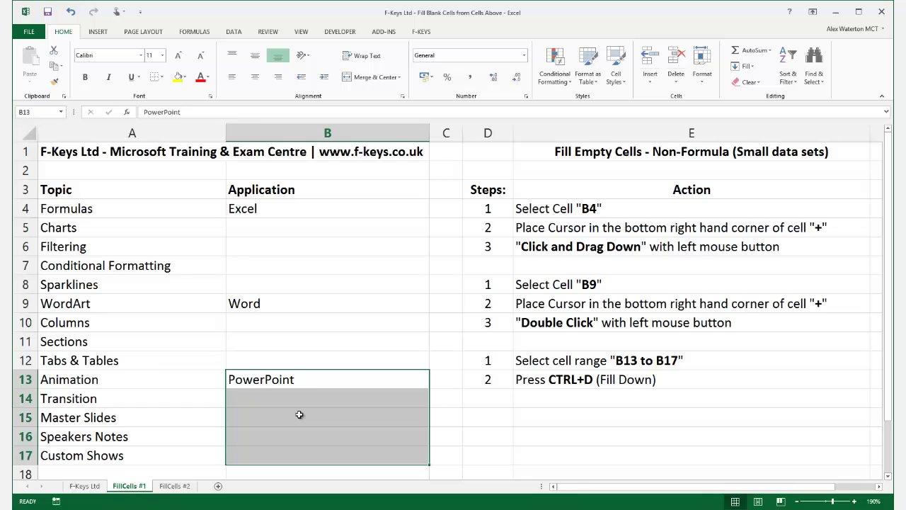
pyautogui.moveTo(476, 360); pyautogui.dragTo(479, 380)
pyautogui.click(498, 354)
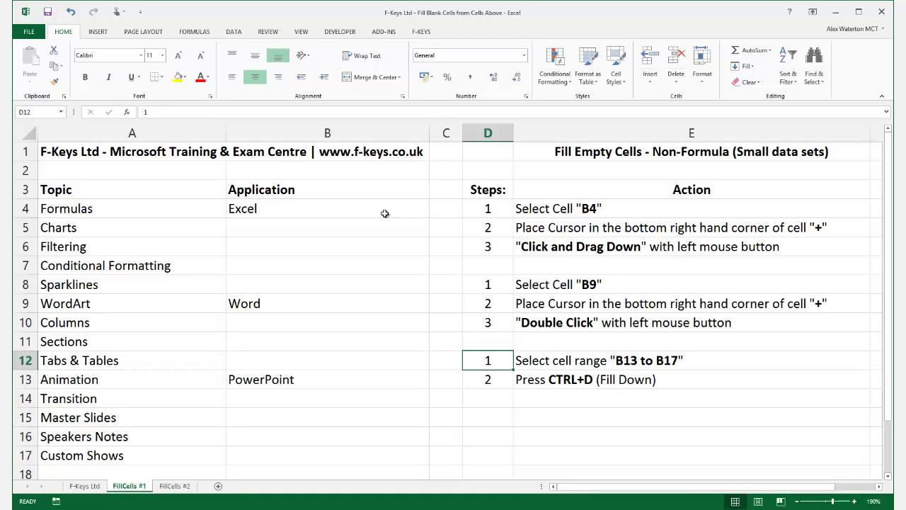
# Fill Excel from B4 down through B8, and Word from B9 down through B12, using the fill handle.
pyautogui.click(335, 210)
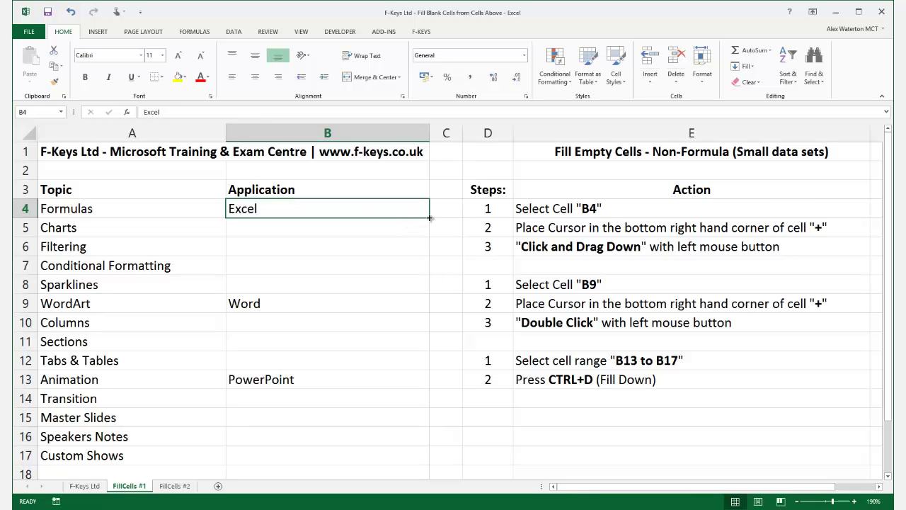
pyautogui.moveTo(430, 218); pyautogui.dragTo(426, 292)
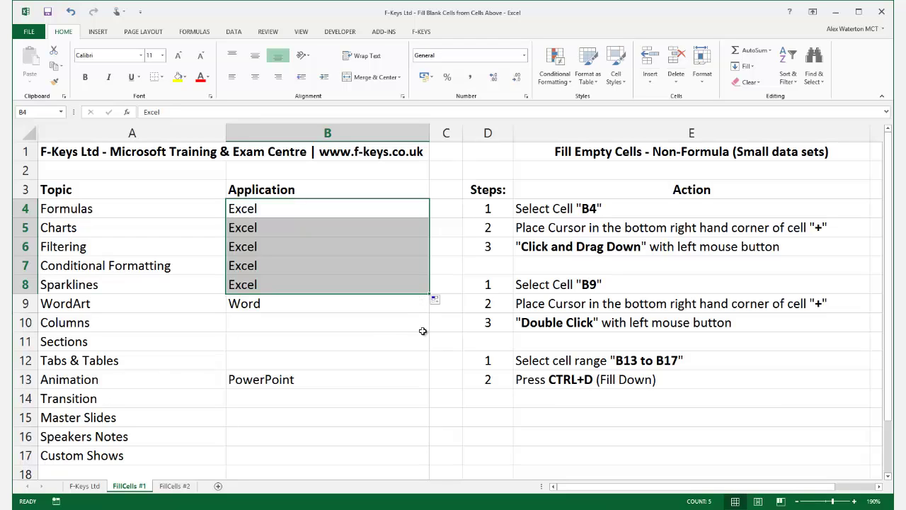
pyautogui.click(467, 358)
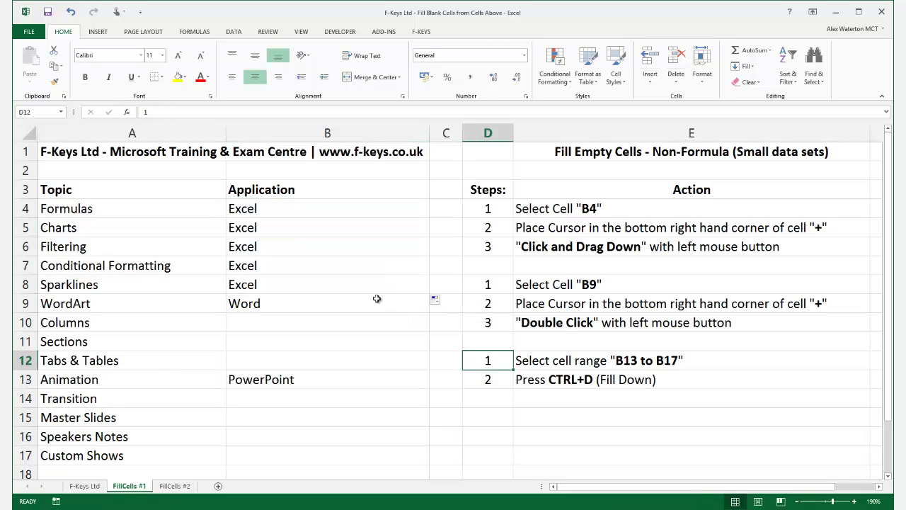
pyautogui.click(363, 302)
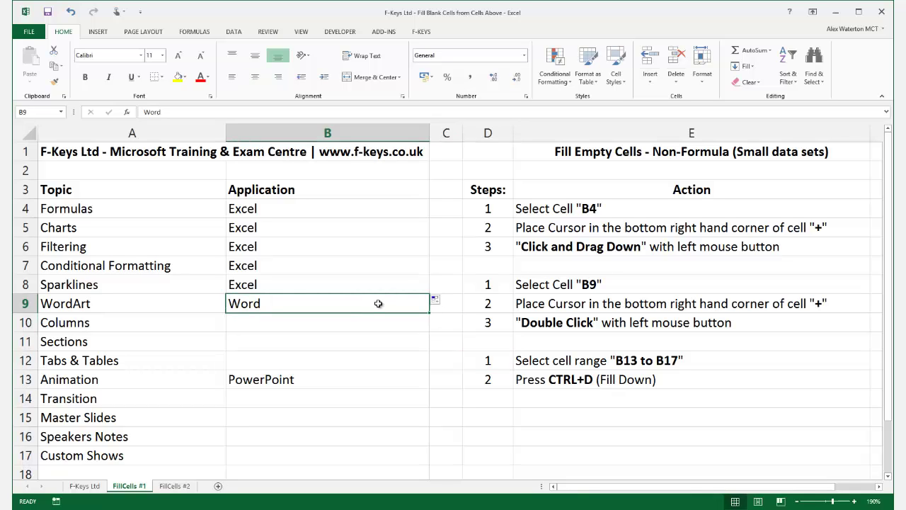
pyautogui.doubleClick(430, 313)
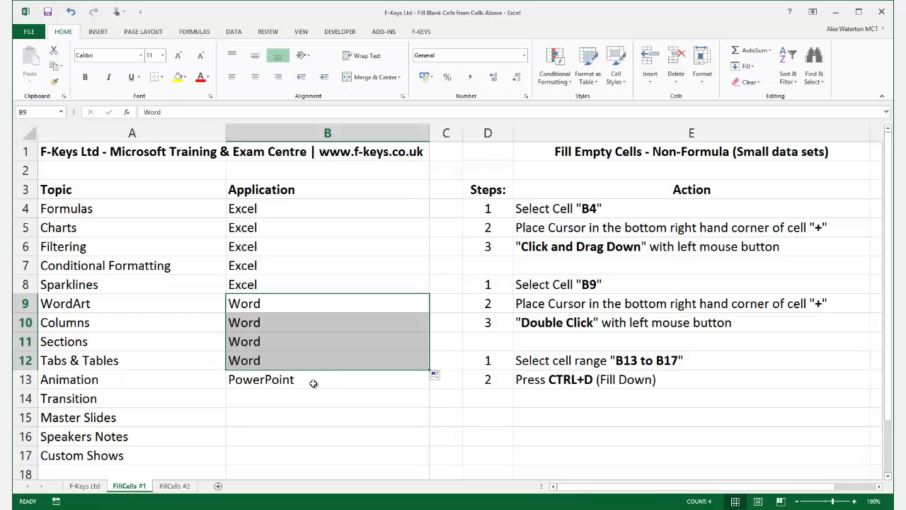
# Fill PowerPoint from B13 down through B17 with the Fill Down command.
pyautogui.click(339, 412)
pyautogui.moveTo(309, 380); pyautogui.dragTo(310, 451)
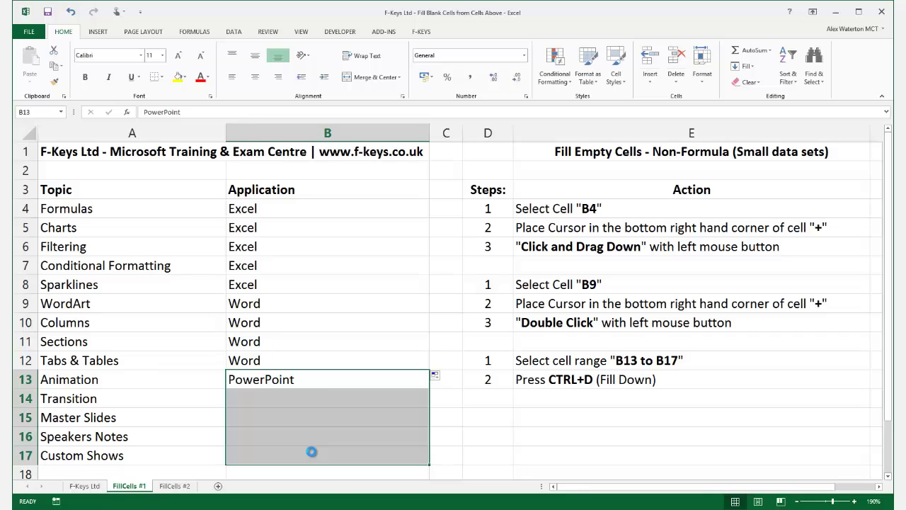
pyautogui.hotkey('ctrl', 'd')
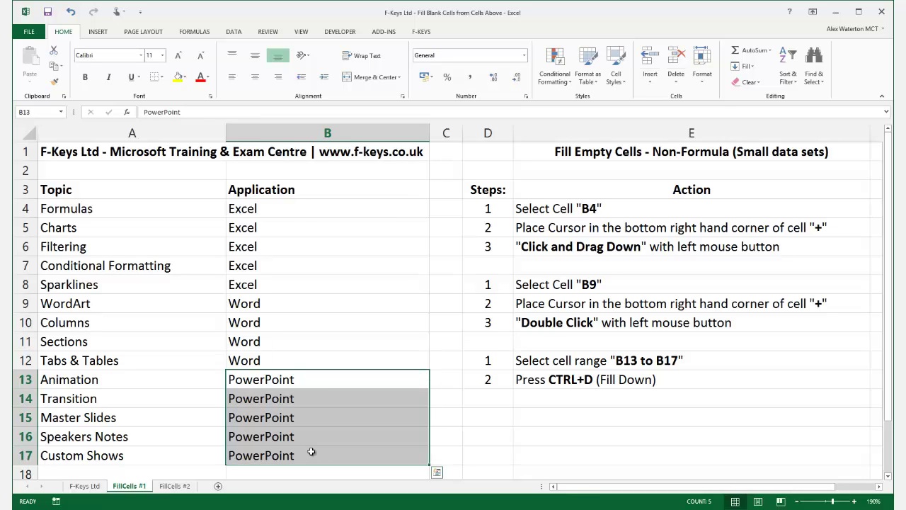
pyautogui.click(327, 211)
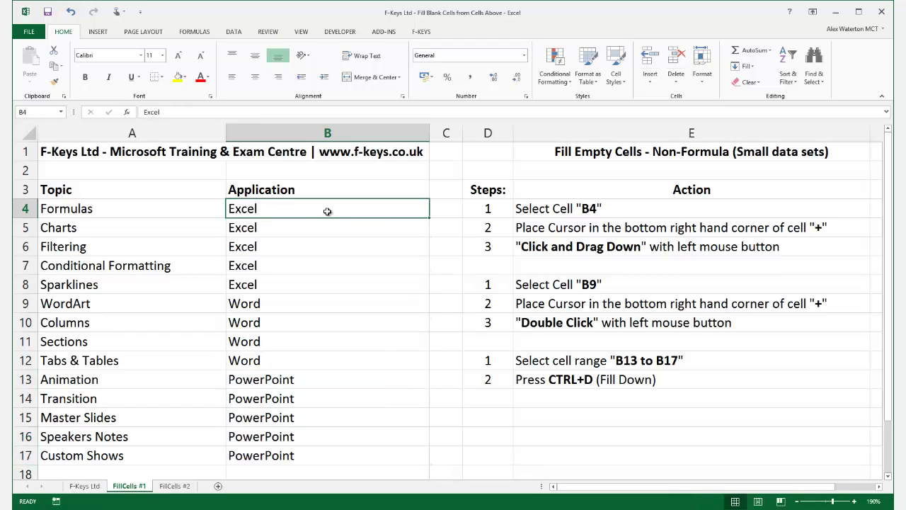
pyautogui.moveTo(429, 218); pyautogui.dragTo(426, 295)
pyautogui.click(384, 304)
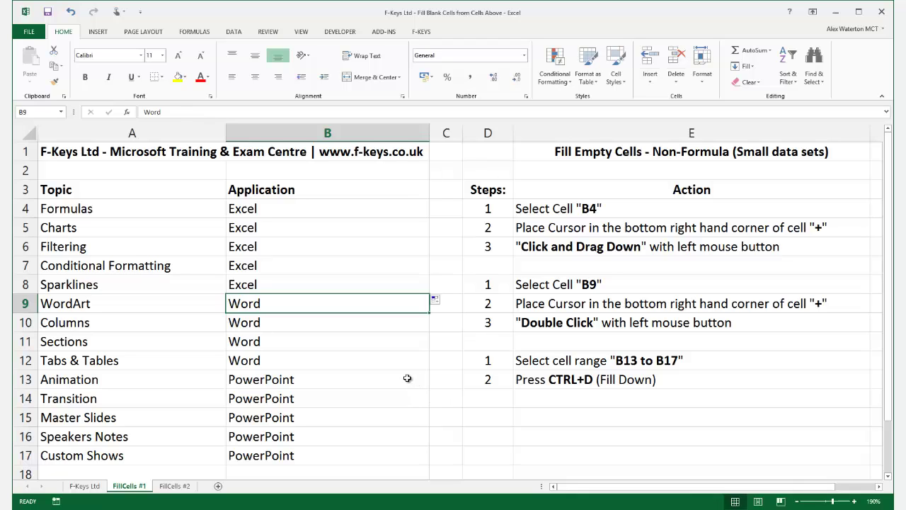
pyautogui.click(407, 383)
pyautogui.moveTo(407, 383); pyautogui.dragTo(407, 445)
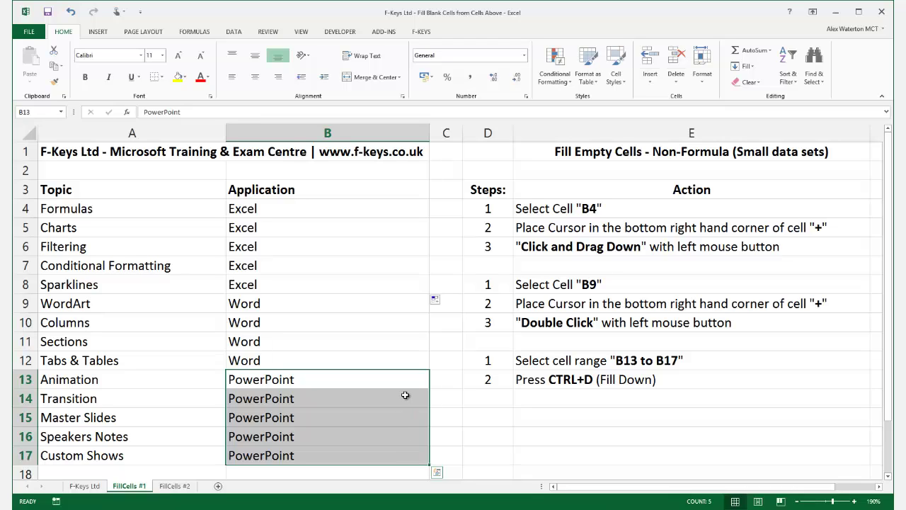
pyautogui.click(469, 409)
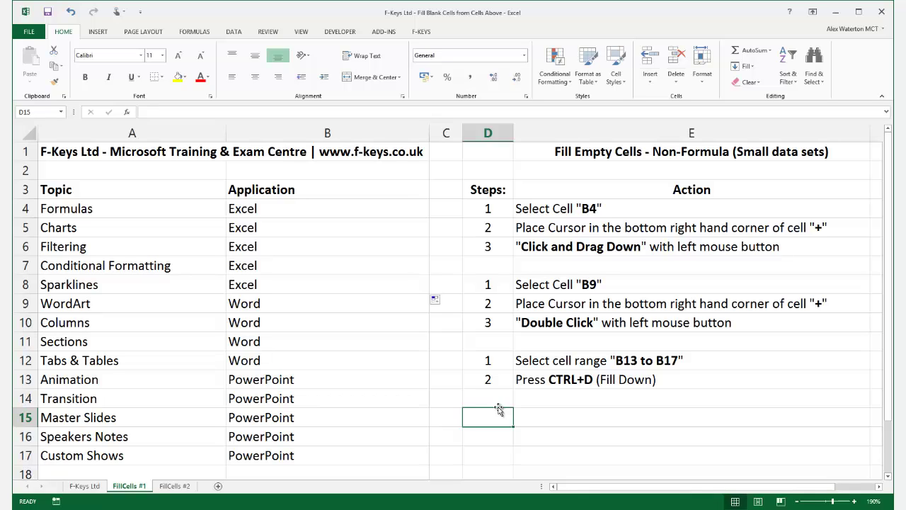
# Switch to the FillCells #2 worksheet and look over its Application column and listed steps.
pyautogui.click(175, 487)
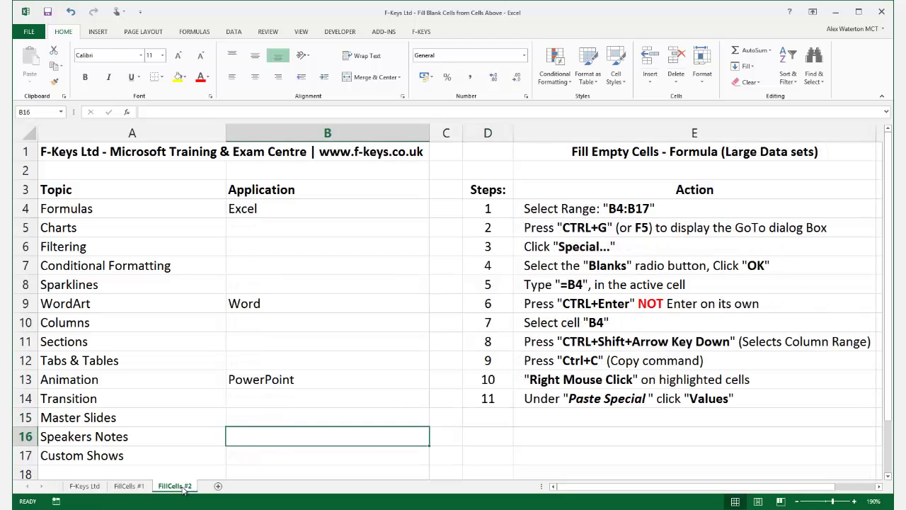
pyautogui.click(564, 342)
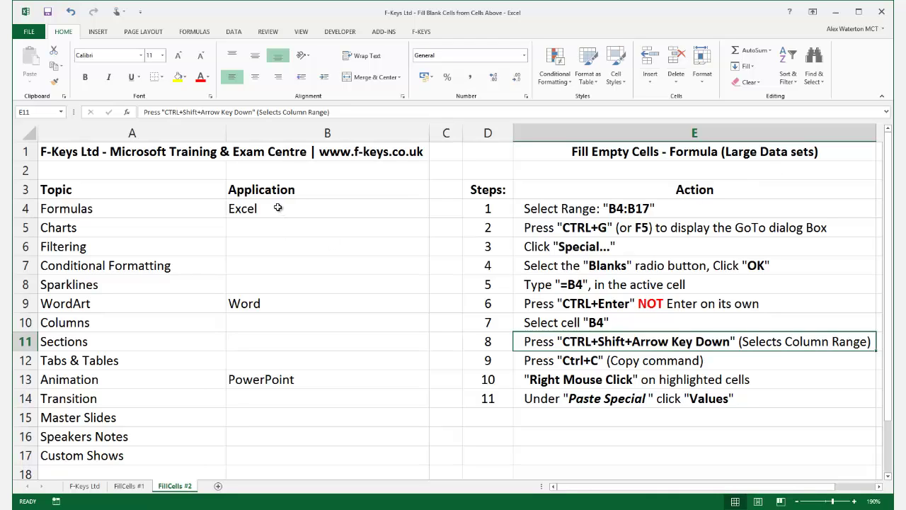
pyautogui.moveTo(278, 207); pyautogui.dragTo(283, 442)
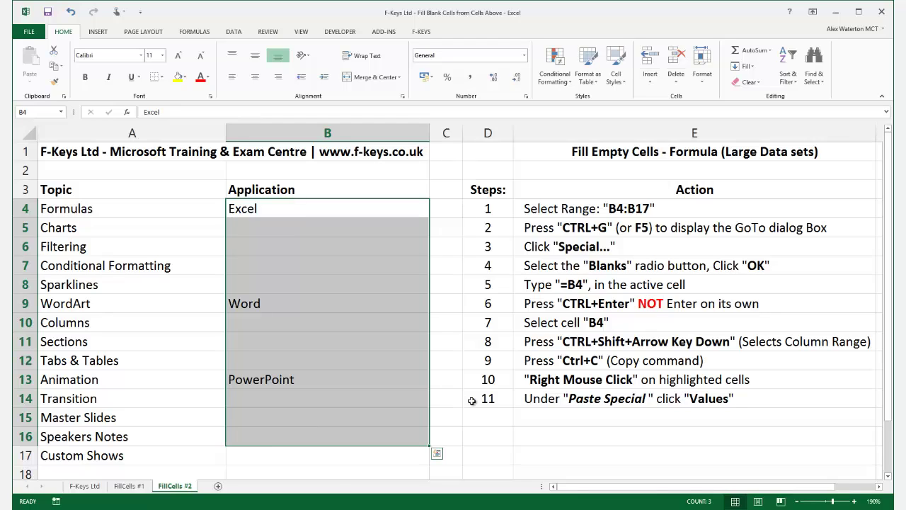
pyautogui.click(531, 429)
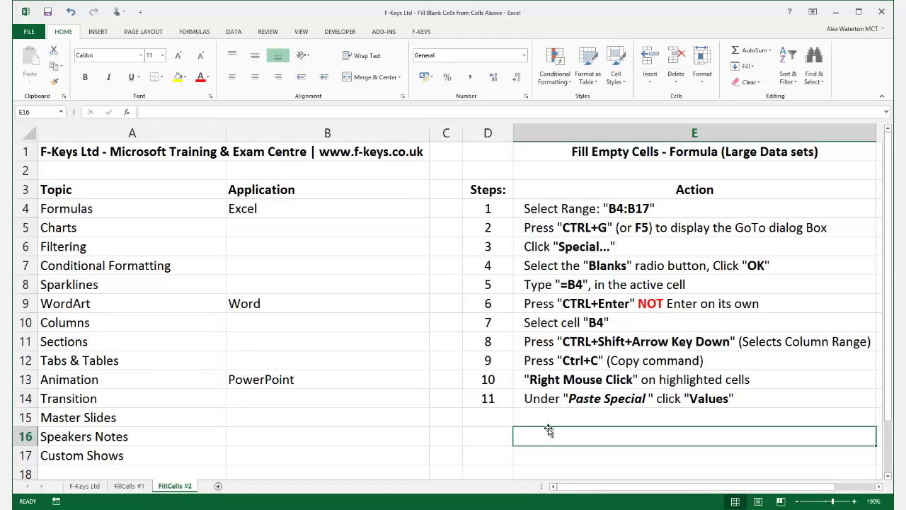
# Select only the blank cells within B4:B17 using Go To Special with the Blanks option.
pyautogui.moveTo(292, 208); pyautogui.dragTo(303, 450)
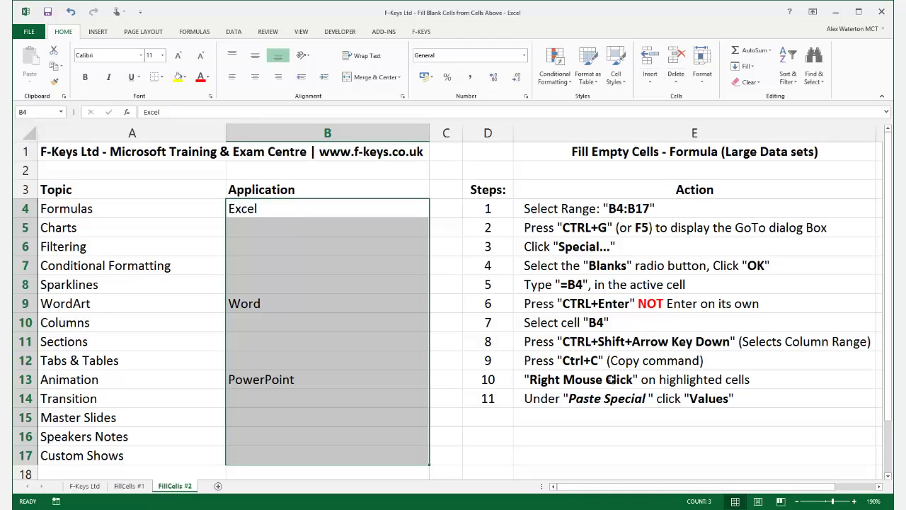
pyautogui.hotkey('ctrl', 'g')
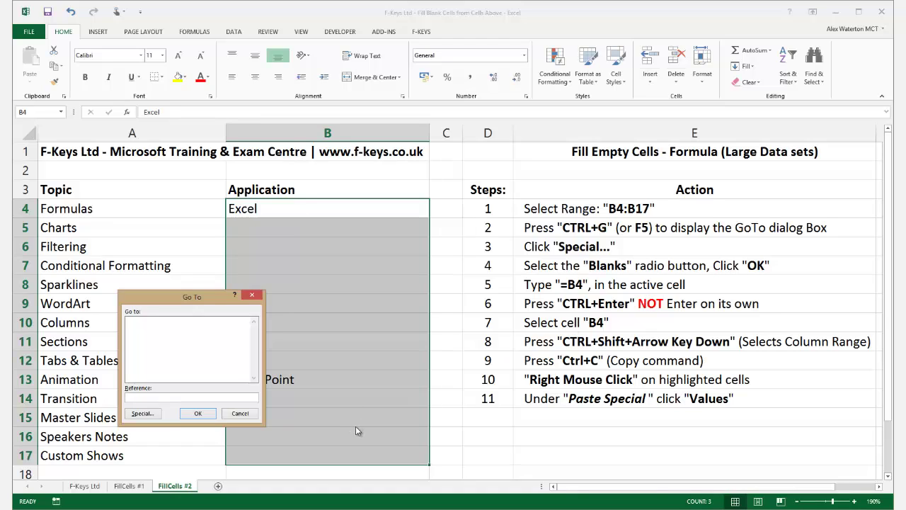
pyautogui.click(150, 415)
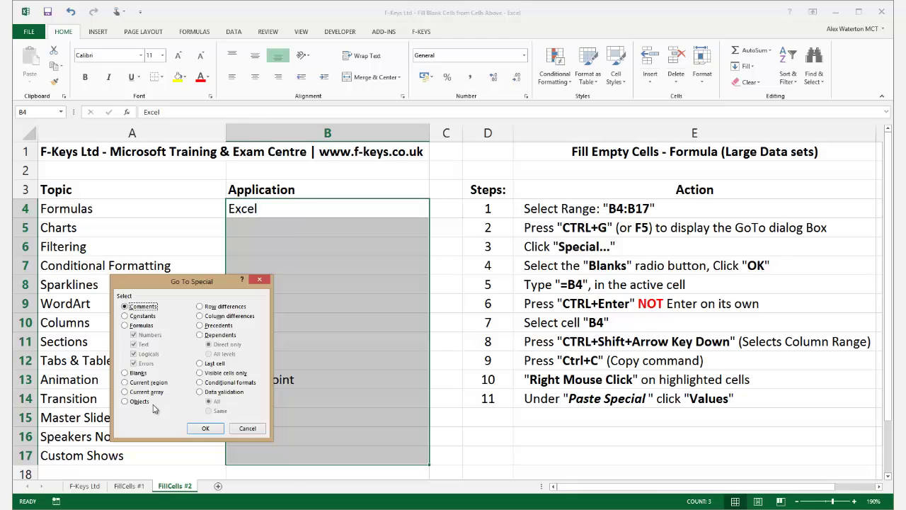
pyautogui.click(125, 373)
pyautogui.click(205, 428)
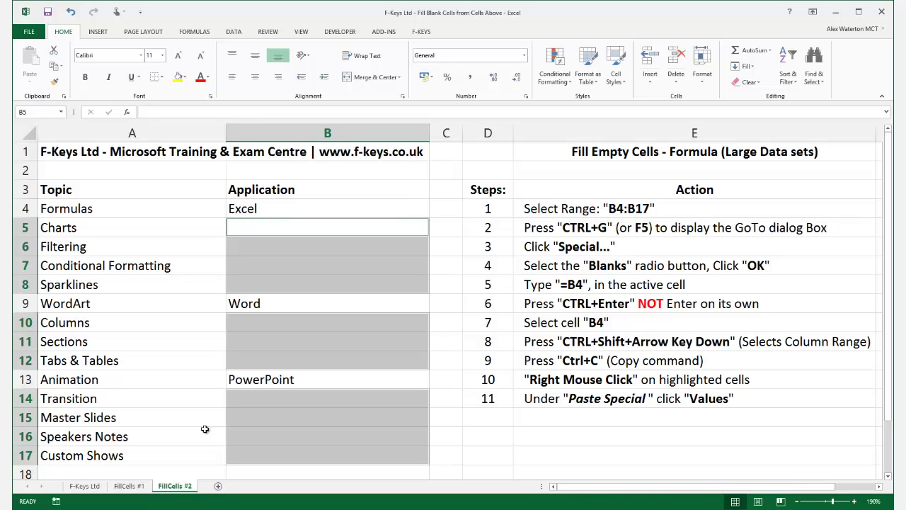
# Enter the formula =B4 into all selected blank cells at once, and check the relative formulas in B6, B7 and B11.
pyautogui.write('=B')
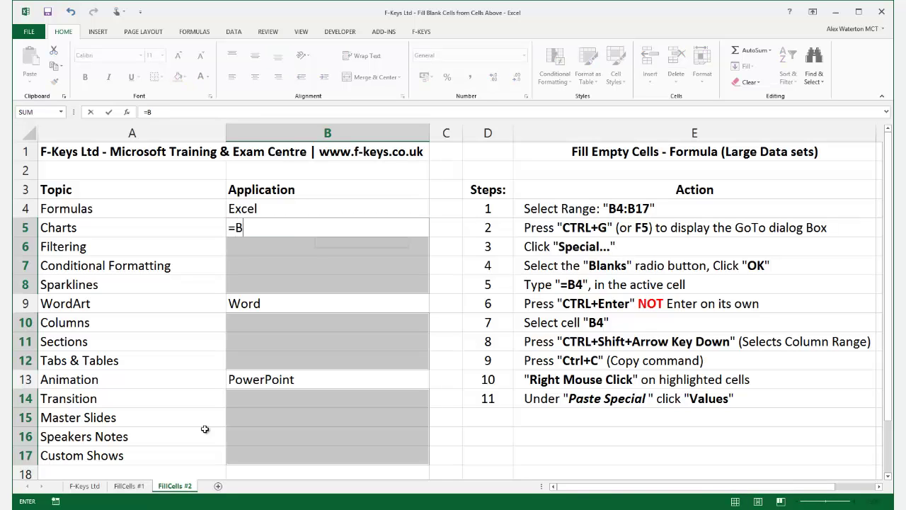
pyautogui.write('5')
pyautogui.press('BackSpace')
pyautogui.write('4')
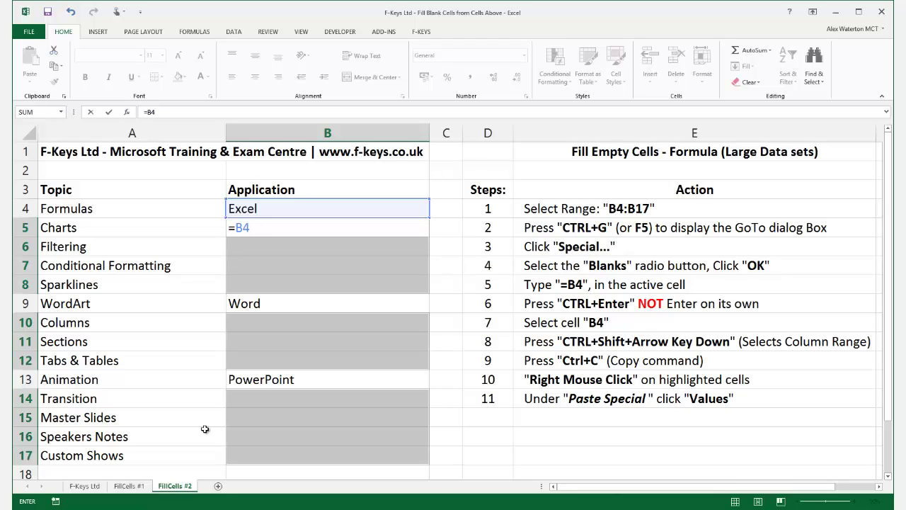
pyautogui.hotkey('ctrl', 'Return')
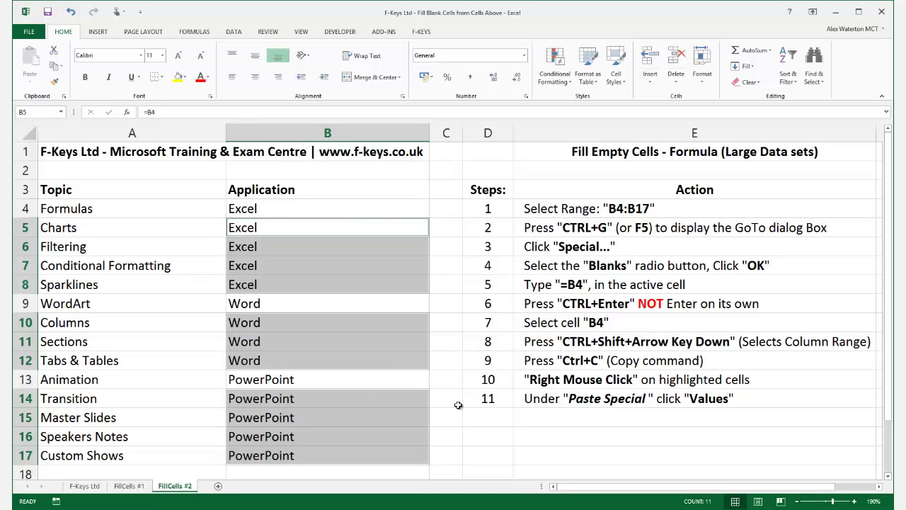
pyautogui.click(296, 256)
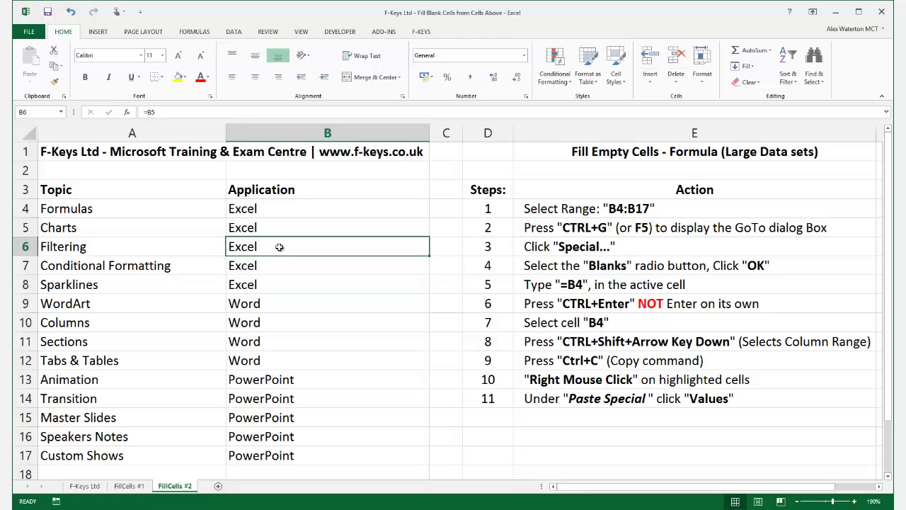
pyautogui.click(274, 260)
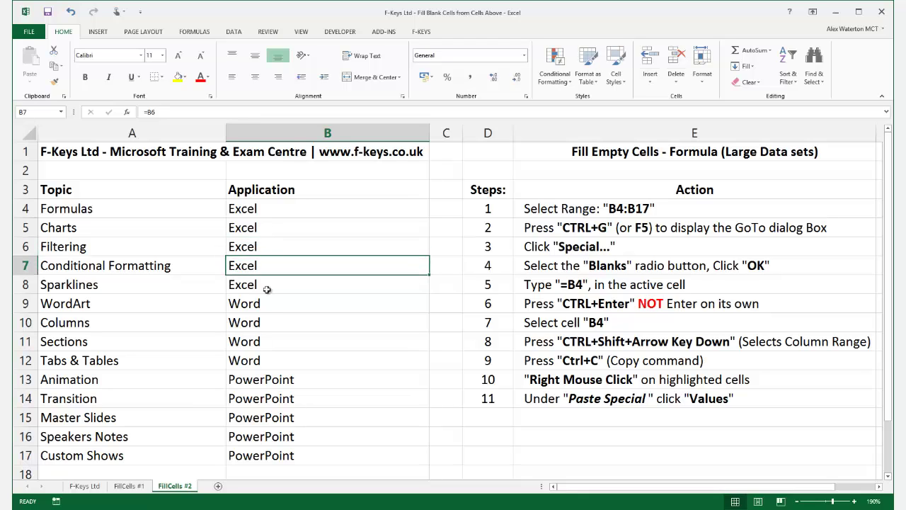
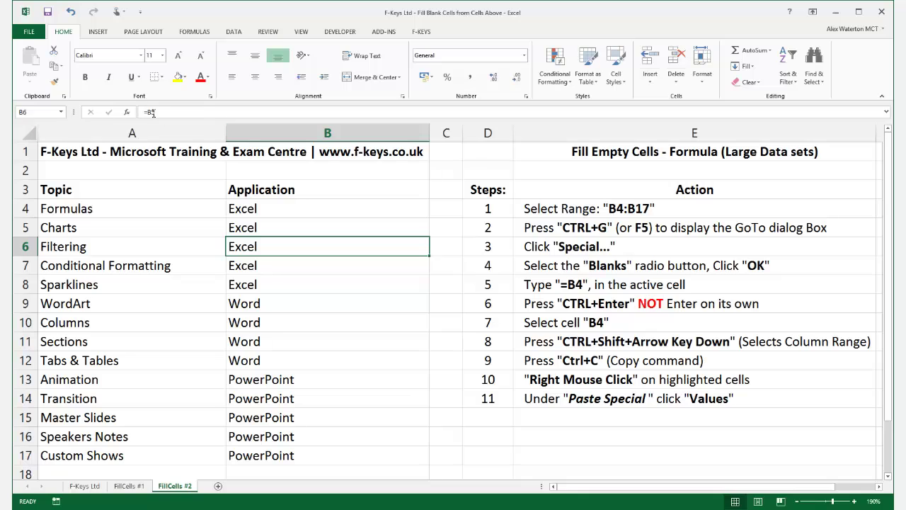
pyautogui.click(253, 342)
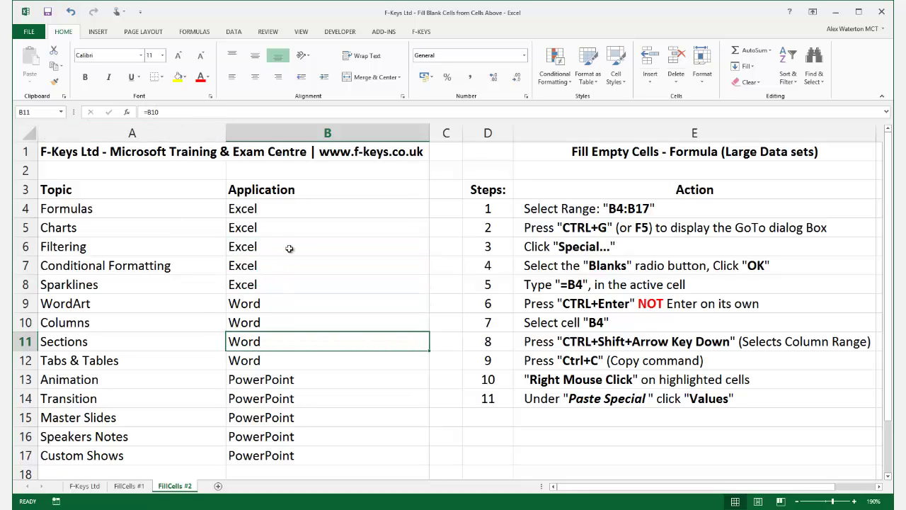
# Replace the formulas in B4:B17 with static entries by copying the range and pasting it over itself as Values.
pyautogui.click(302, 209)
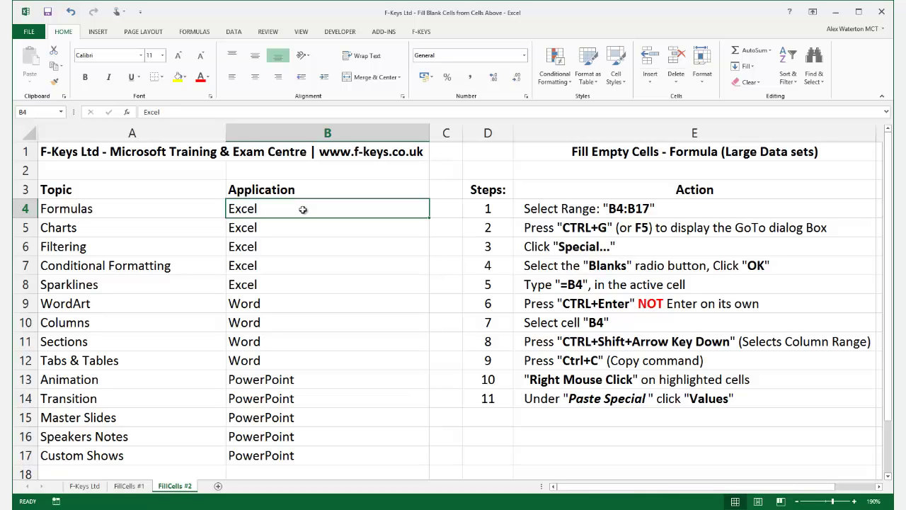
pyautogui.hotkey('ctrl', 'shift', 'Down')
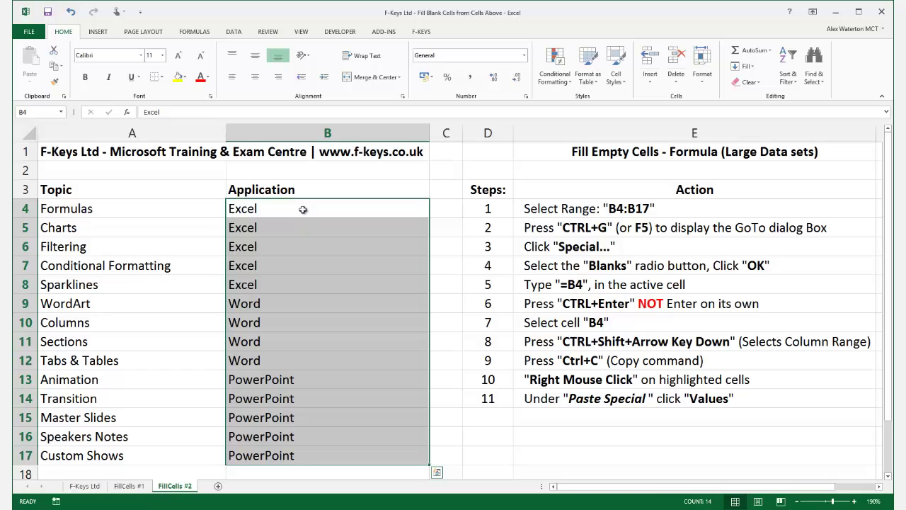
pyautogui.rightClick(302, 209)
pyautogui.hotkey('ctrl', 'c')
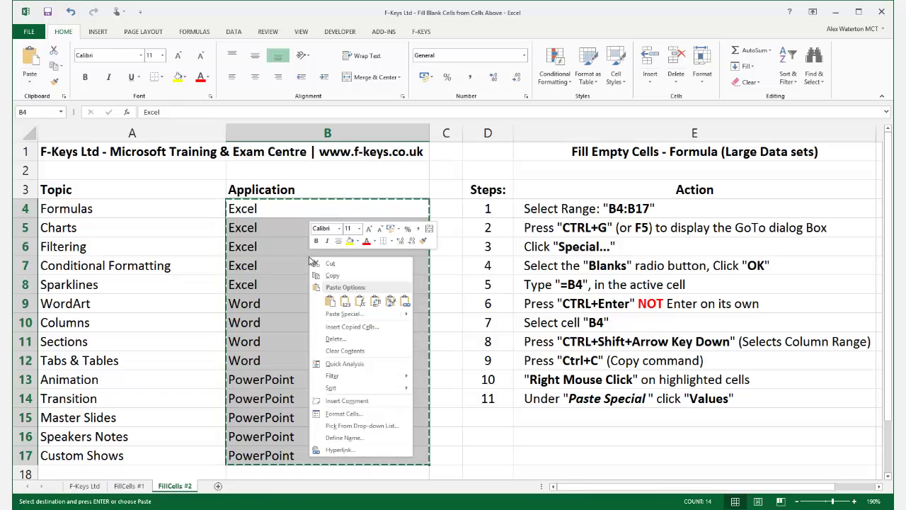
pyautogui.click(346, 302)
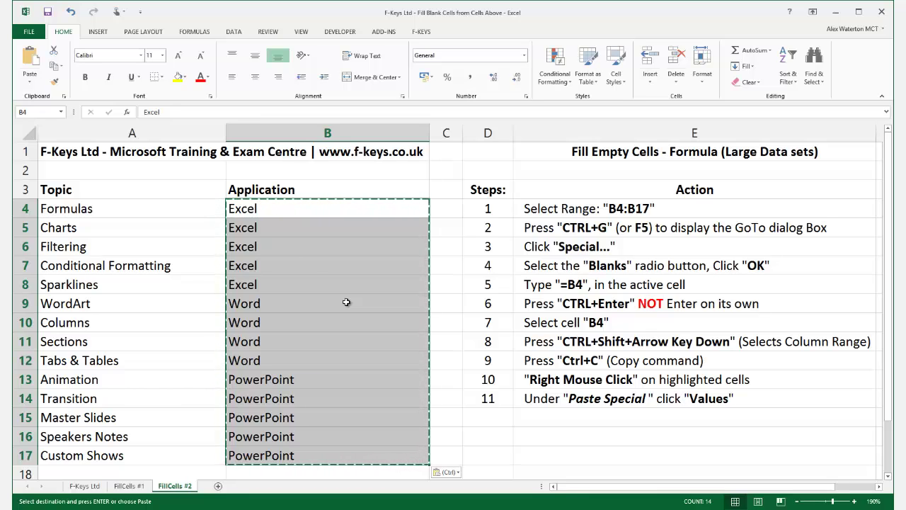
# Clear the copy outline and inspect the contents of cells B5, B6, B7 and B10 for static text instead of formulas.
pyautogui.press('Escape')
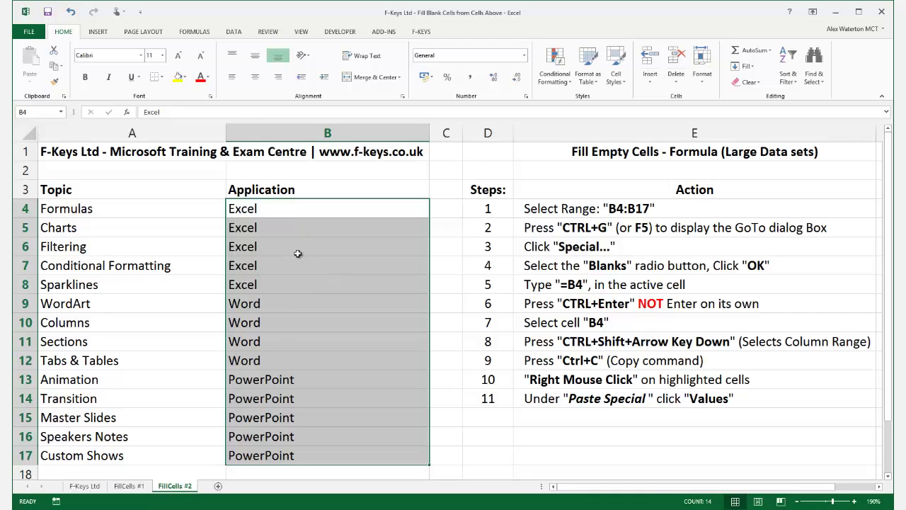
pyautogui.click(277, 247)
pyautogui.click(277, 247)
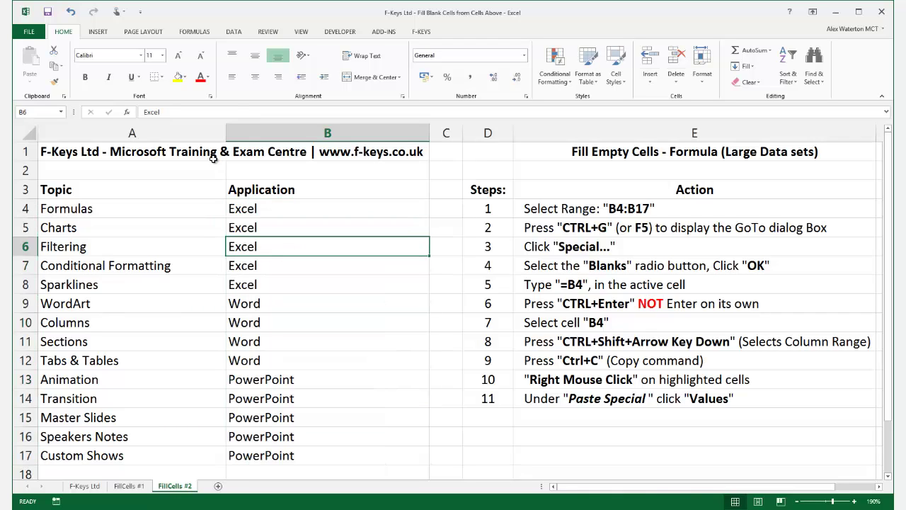
pyautogui.click(249, 269)
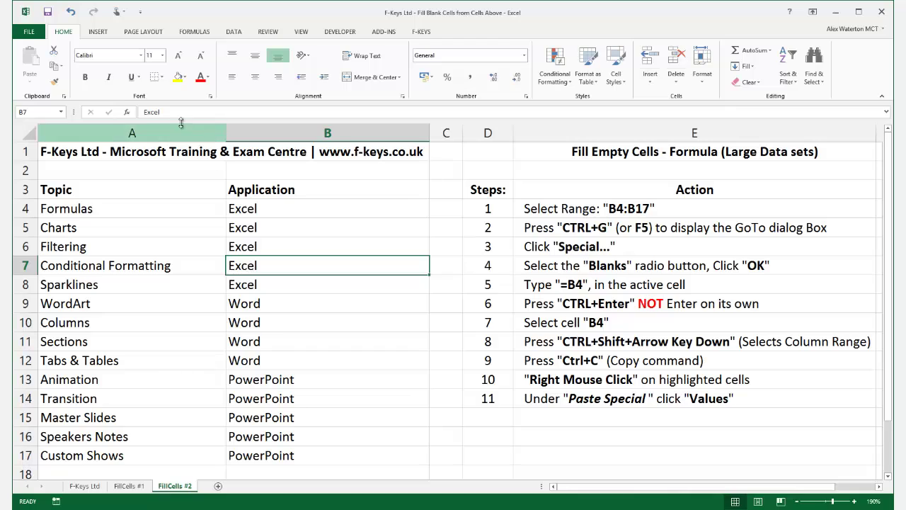
pyautogui.click(285, 243)
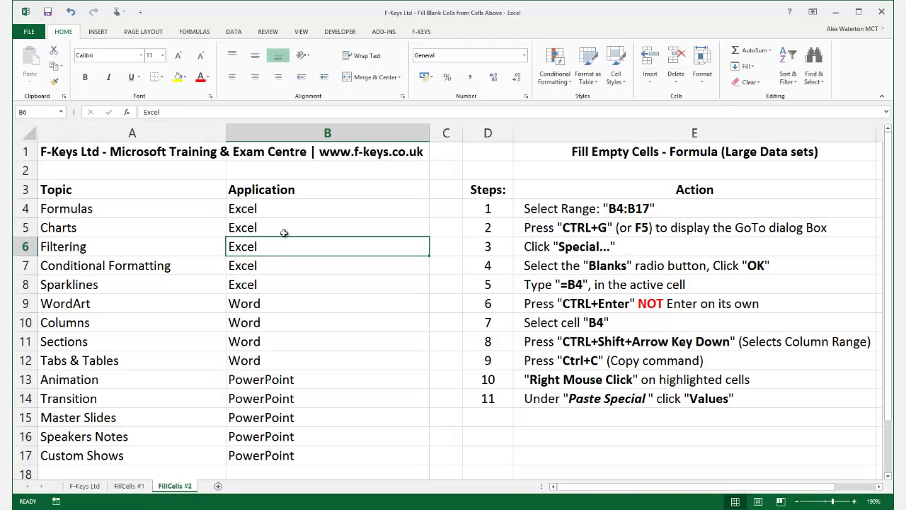
pyautogui.click(279, 231)
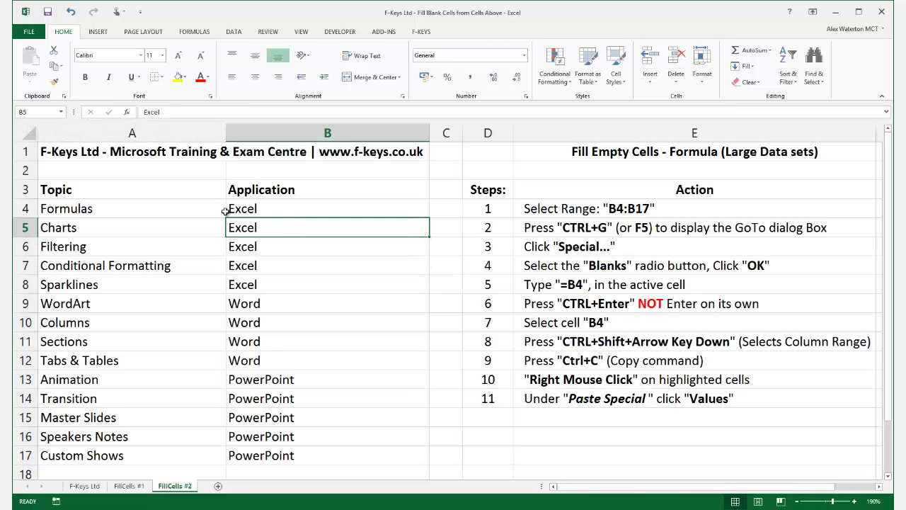
pyautogui.click(268, 265)
pyautogui.click(310, 328)
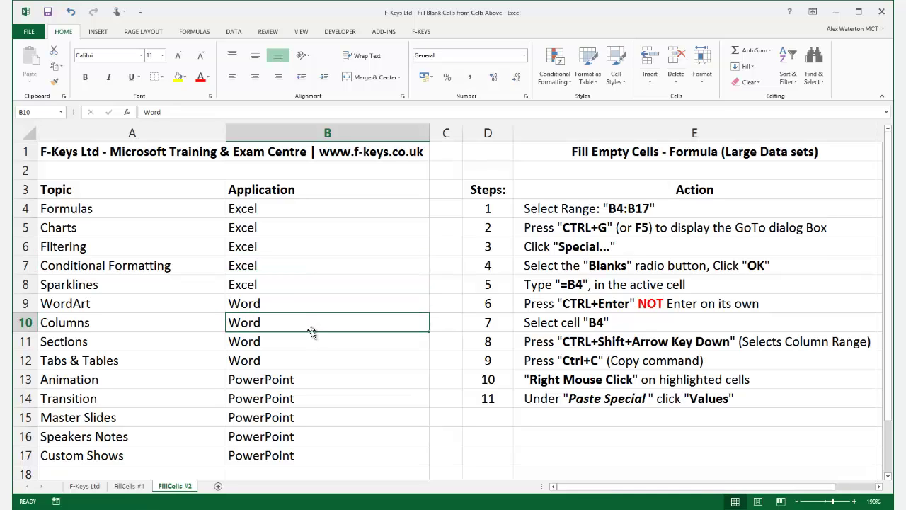